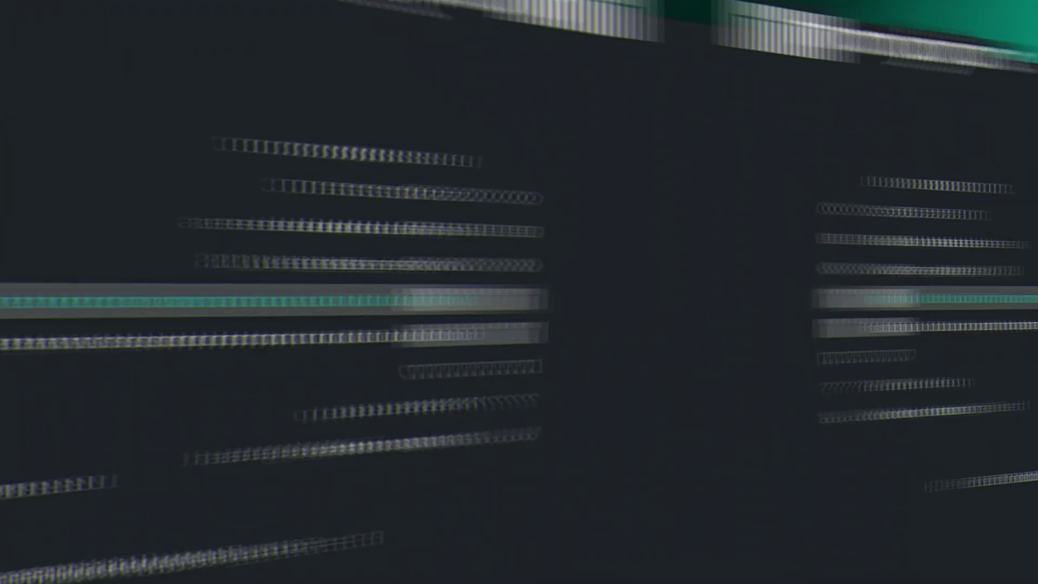
Halt the GRUB countdown with 'Boot with open source drivers' still selected.
key(Down)
key(Up)
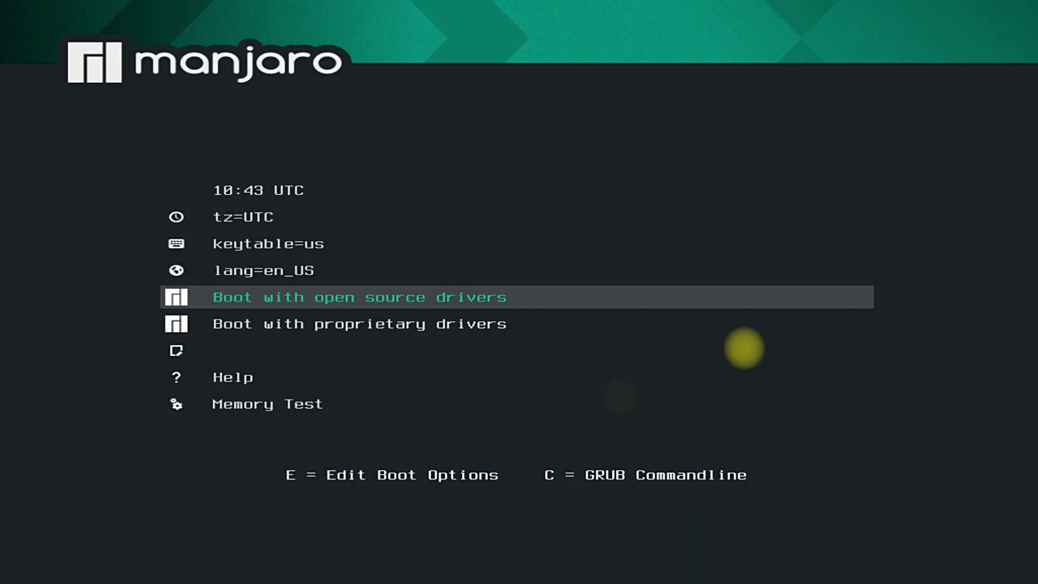
Boot the live system with open source drivers until Manjaro Hello appears.
key(Return)
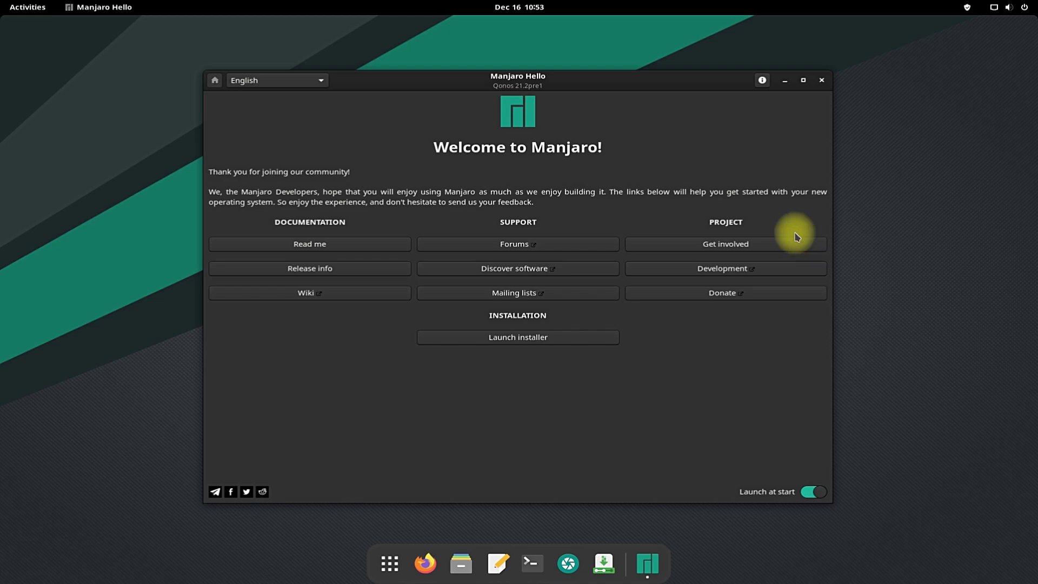
Launch the installer, keep American English as the language, and go to Location.
click(532, 340)
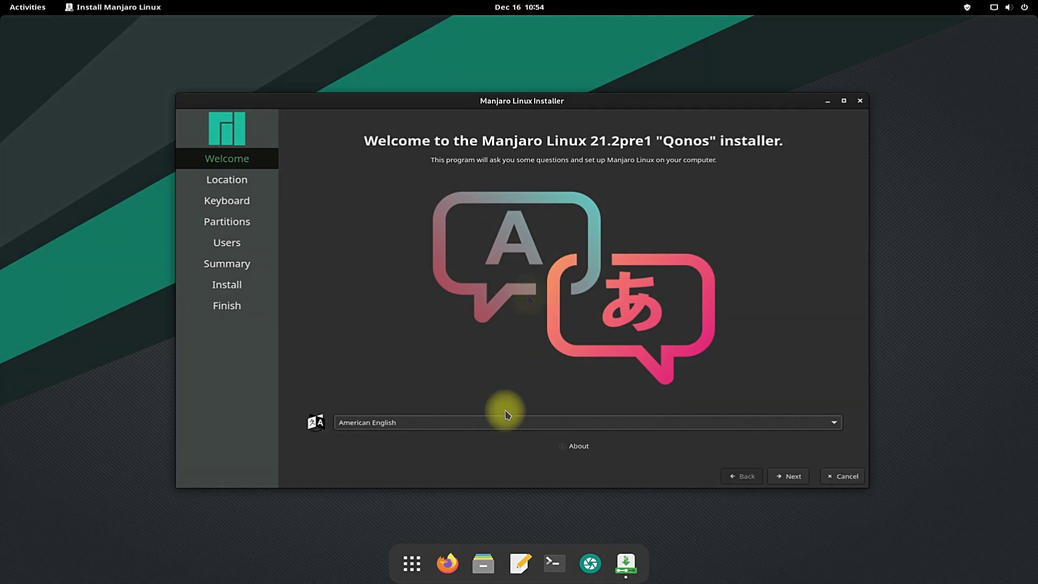
click(835, 422)
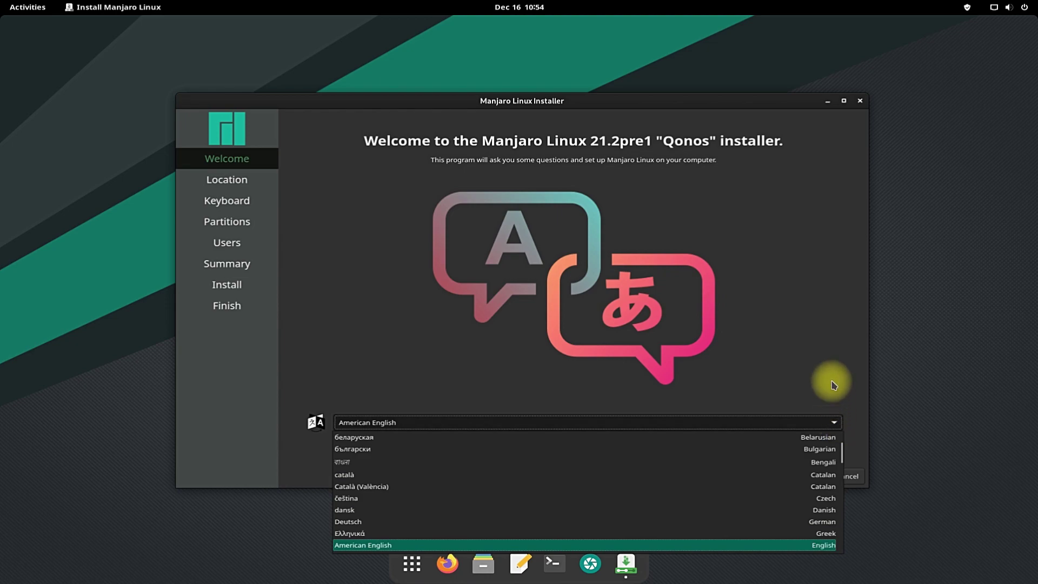
click(827, 357)
click(803, 477)
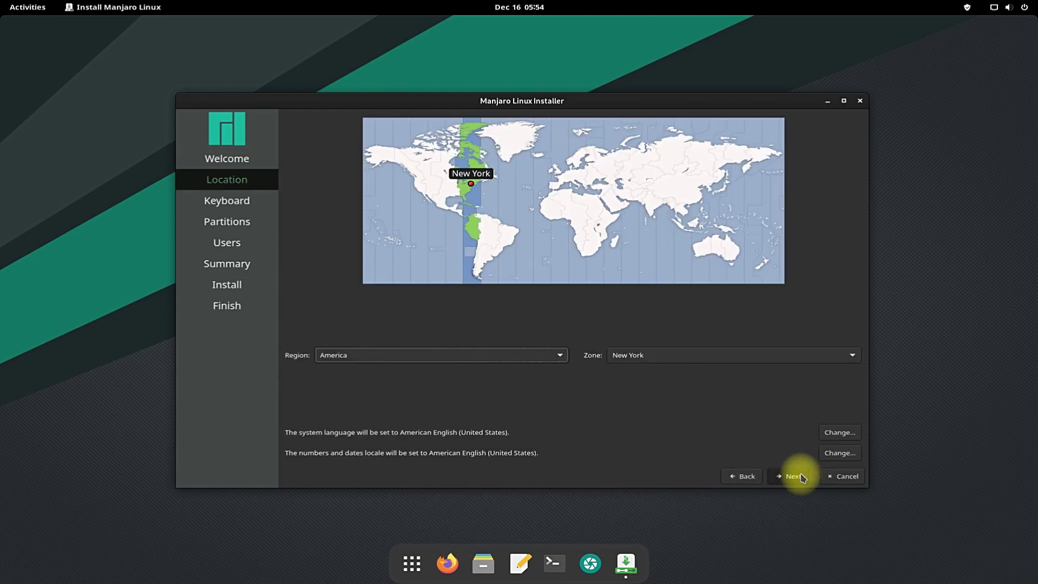
Pick the North Dakota/New Salem time zone and keep the English (US) default keyboard layout.
click(439, 178)
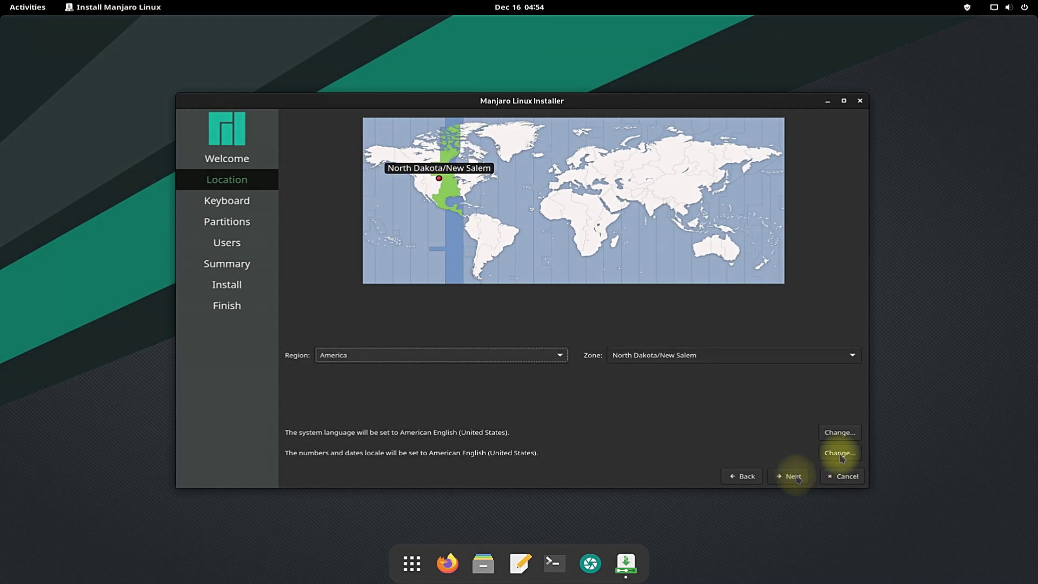
click(790, 476)
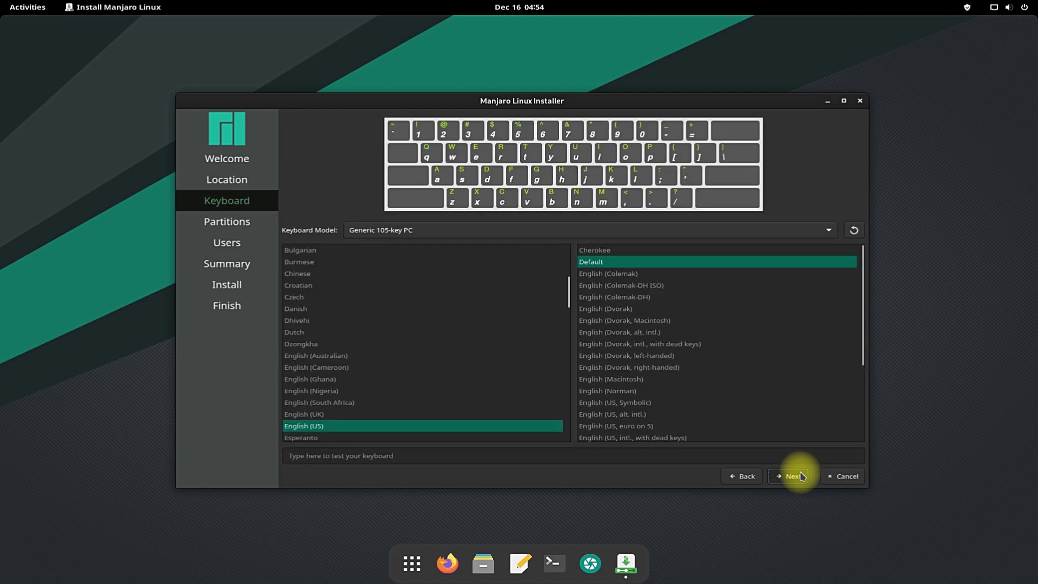
click(802, 477)
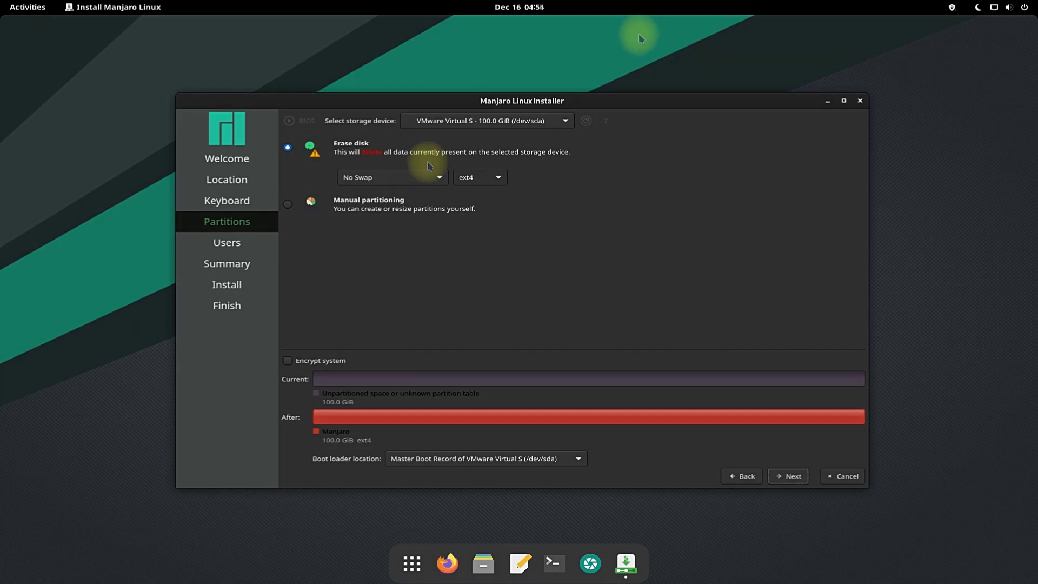
Leave Erase disk selected with Encrypt system unticked on the 100 GiB disk.
click(288, 360)
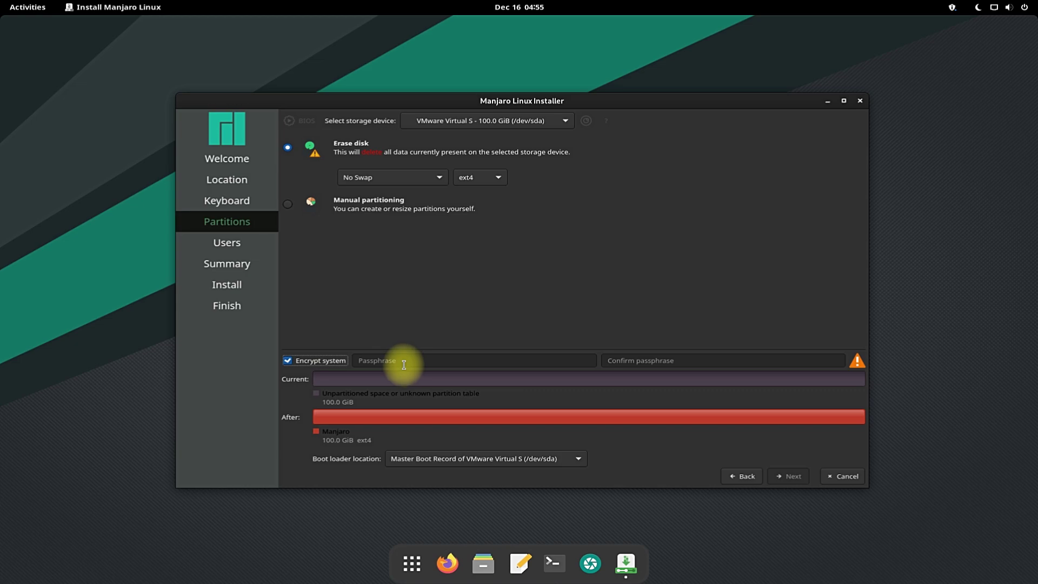
click(316, 360)
click(790, 477)
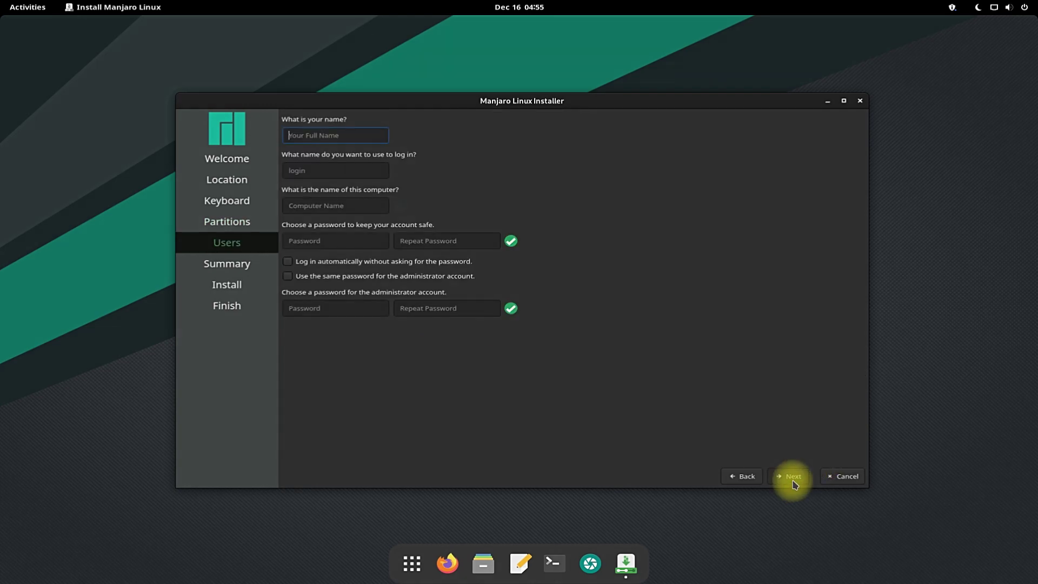
Enter the user's name and a matching password, reusing it for the administrator account.
text(te)
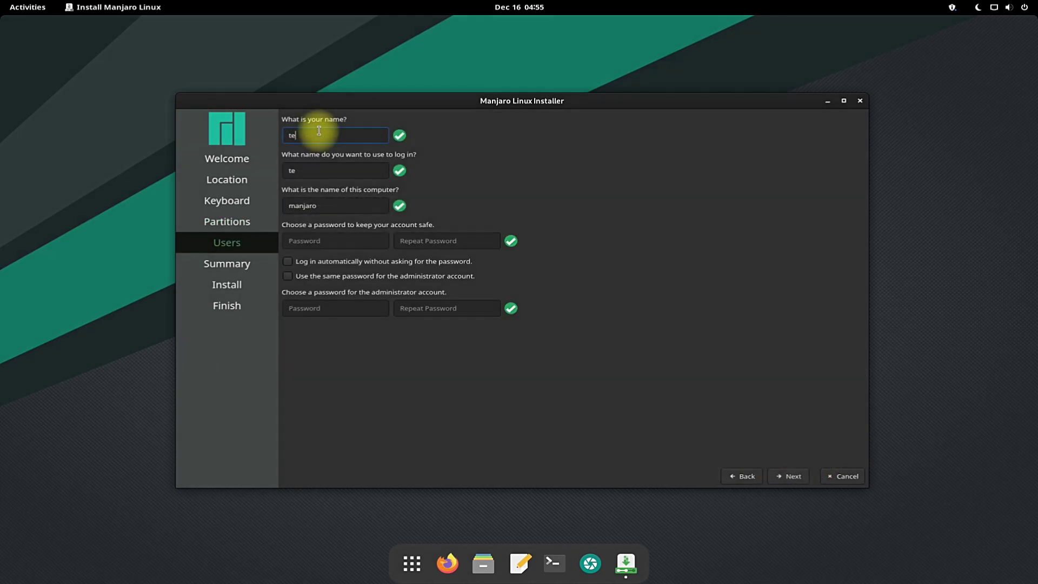
text(chsolutionz)
click(354, 238)
text(******)
click(406, 241)
text(*****)
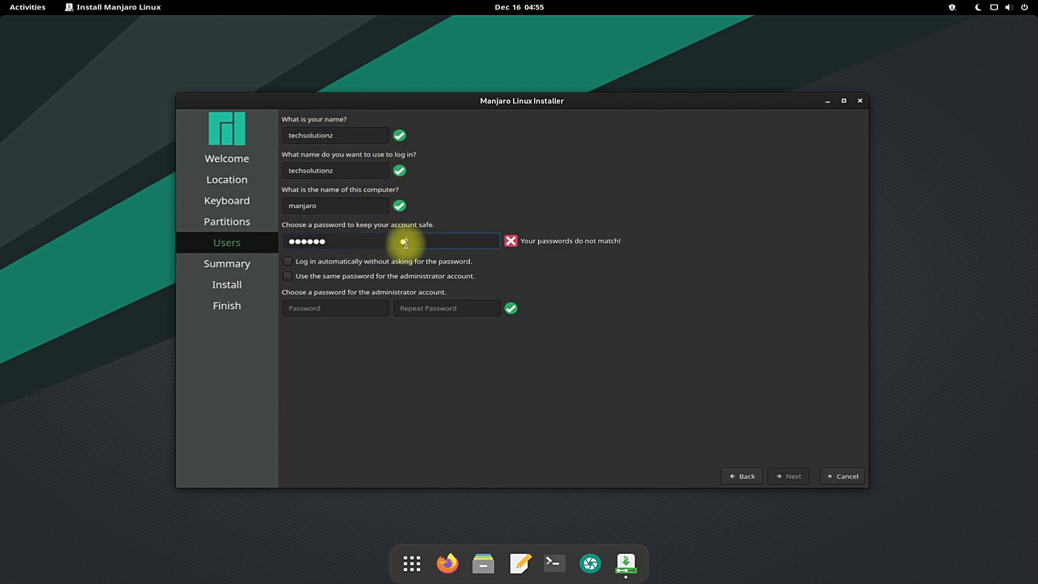
text(*)
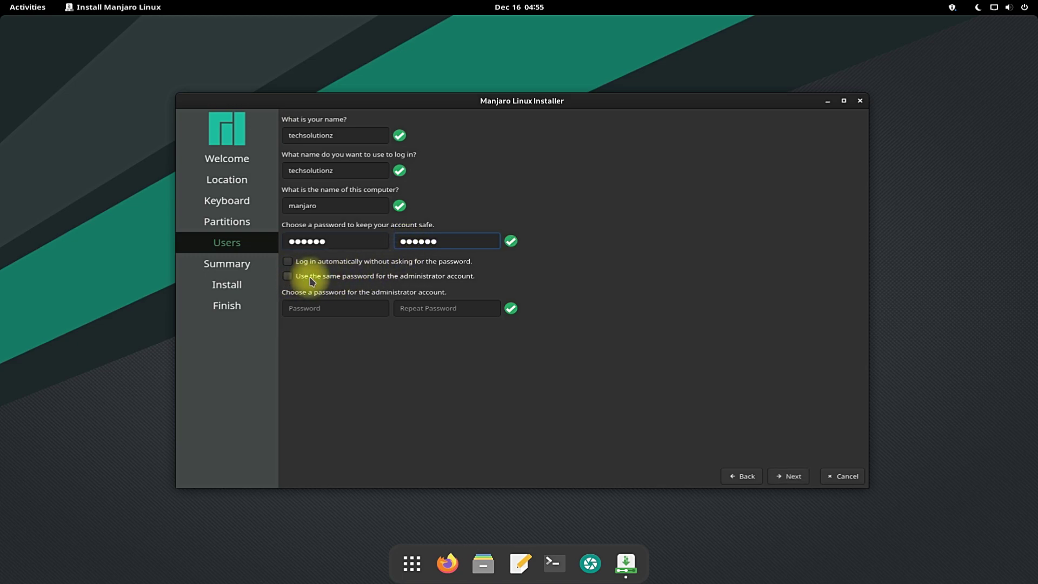
click(297, 277)
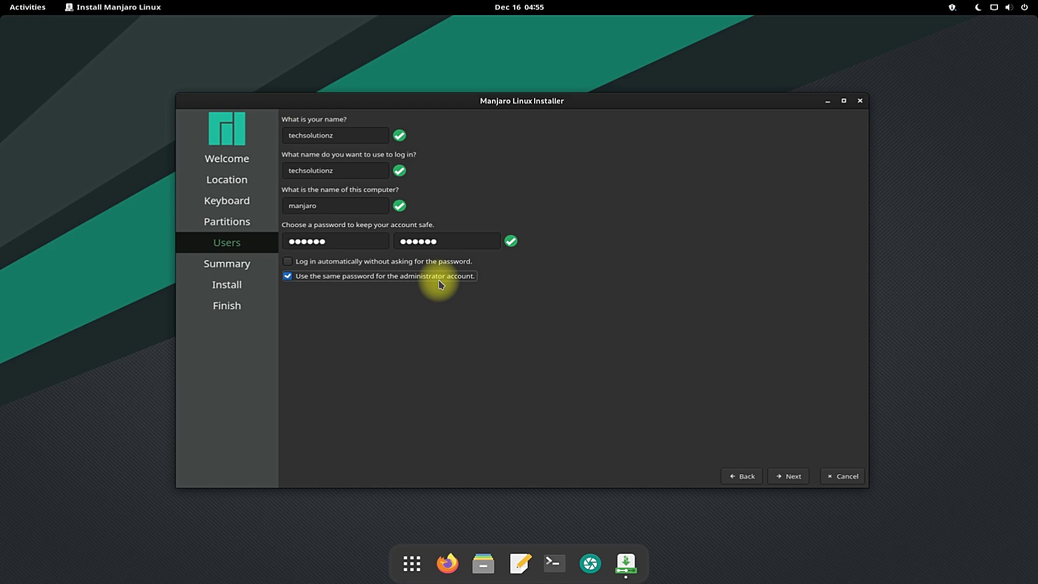
click(788, 475)
Start the installation from the Summary and confirm 'Install now'.
click(789, 479)
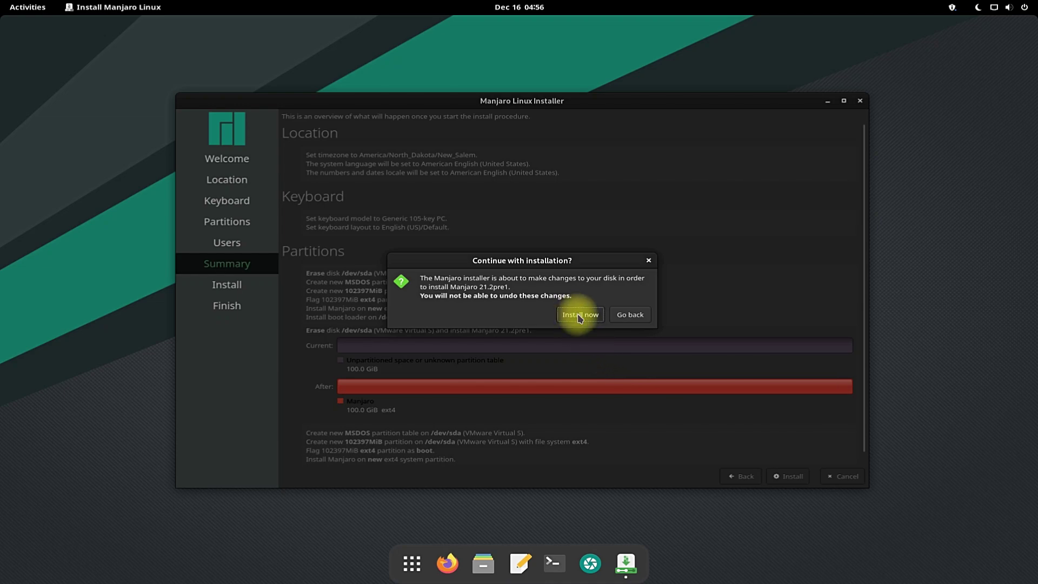
click(579, 315)
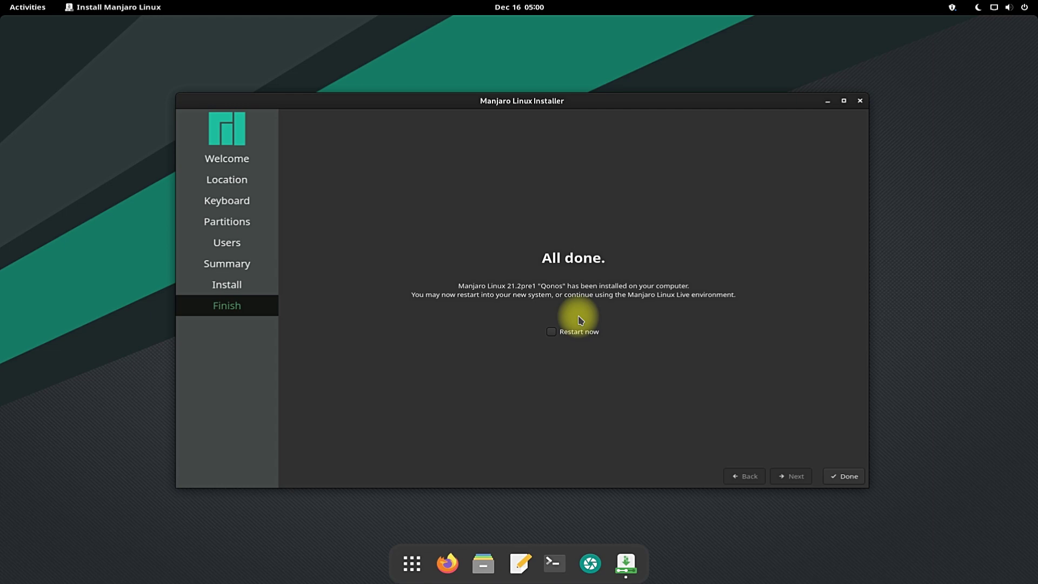
Restart into the installed system and sign in as the new user with the account password.
click(574, 331)
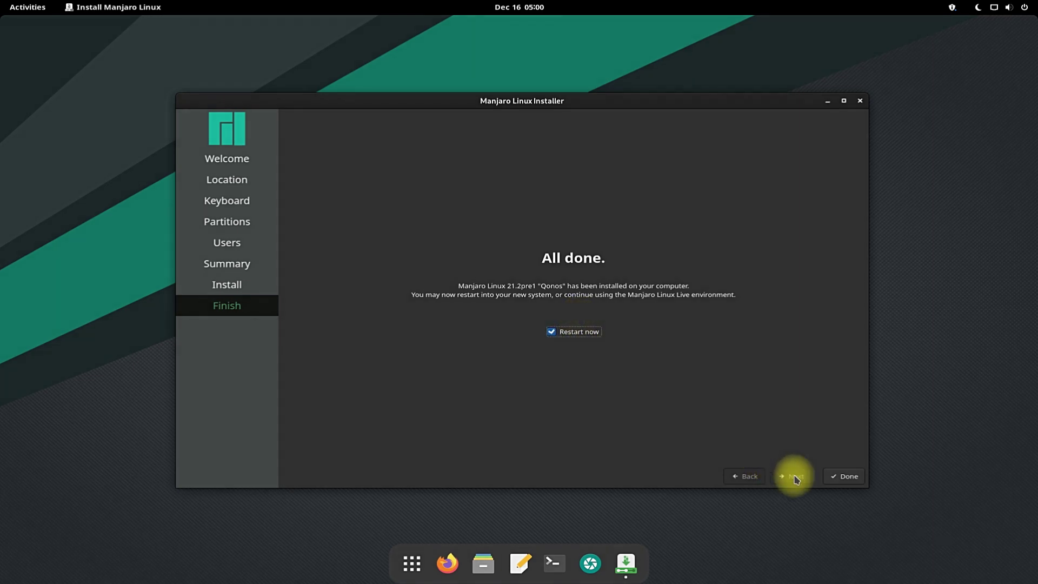
click(846, 484)
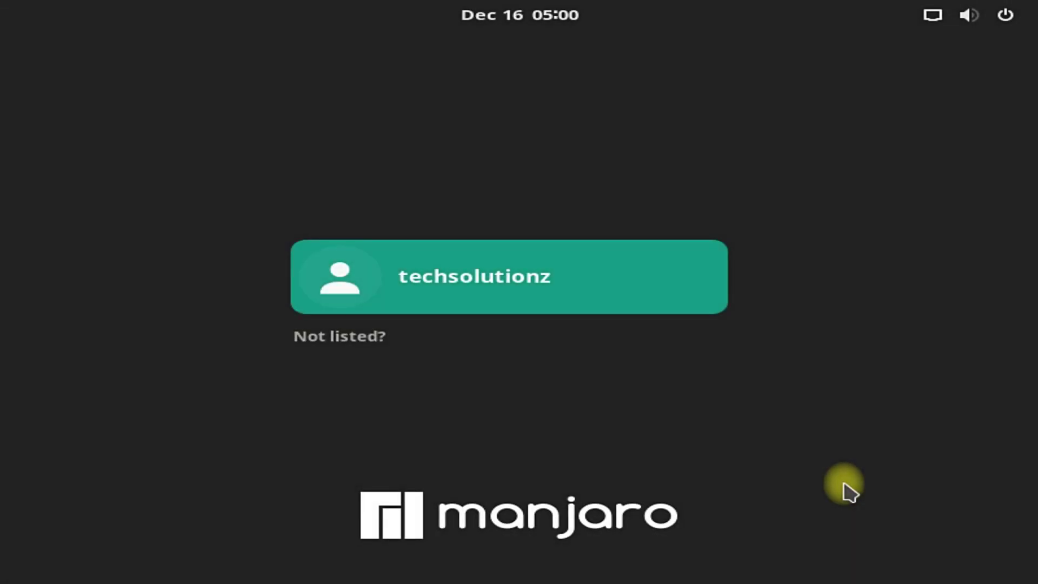
click(574, 307)
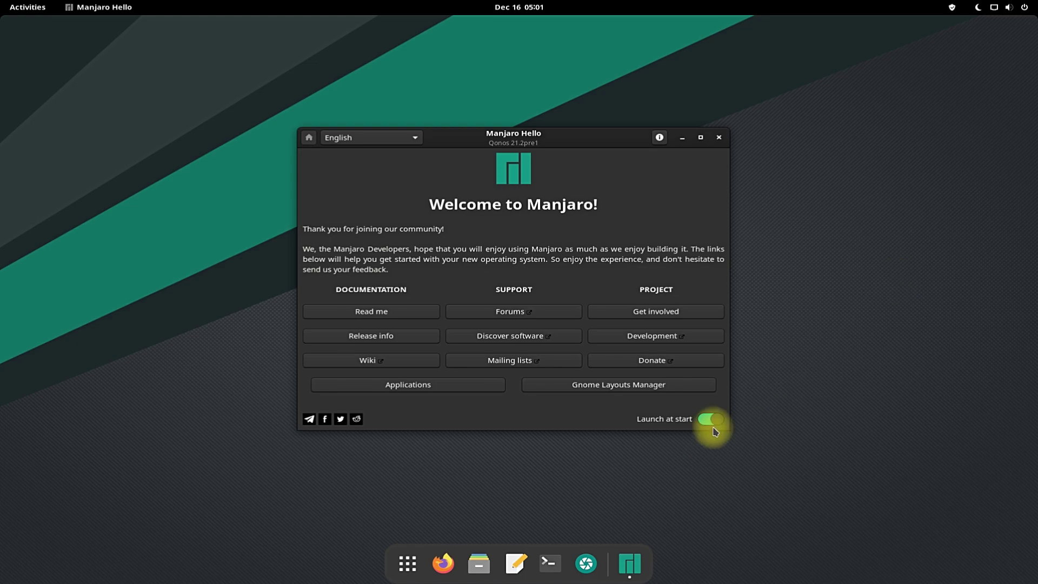
Close the Manjaro Hello window and scroll through the GNOME application grid.
click(718, 137)
click(430, 563)
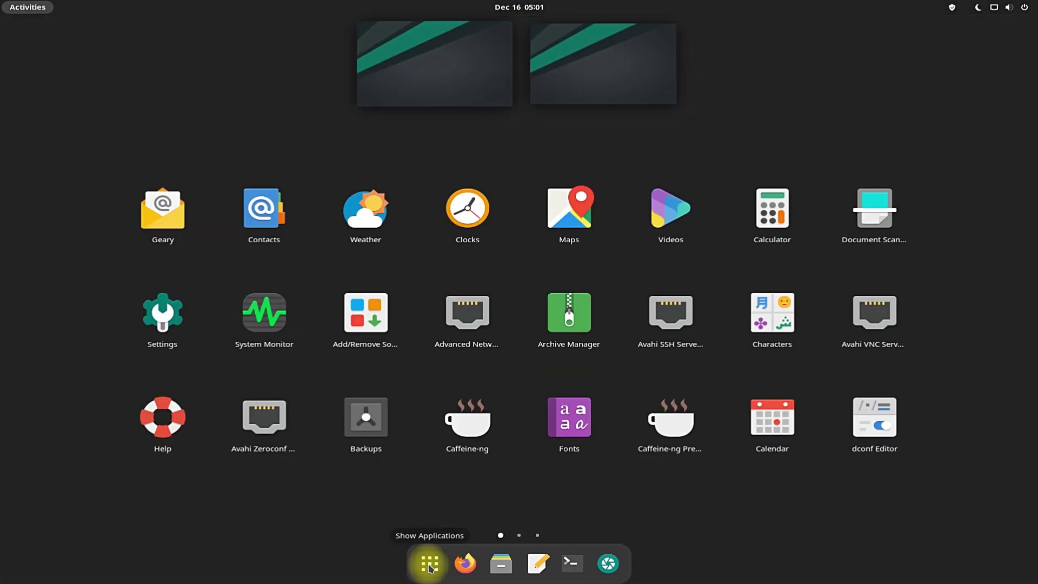
scroll(570, 340, down, 1)
scroll(570, 343, down, 1)
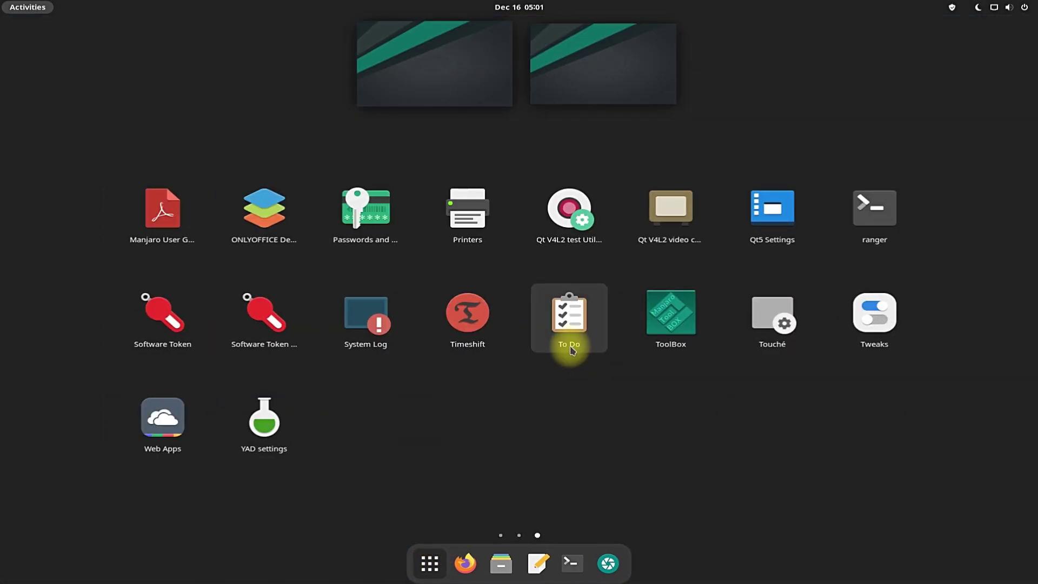